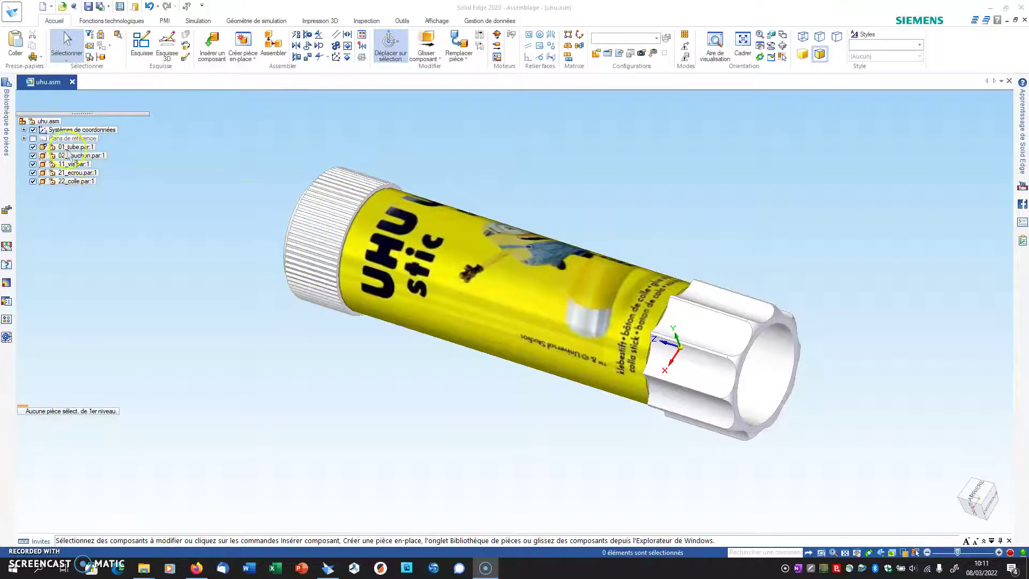
# Hide the 01_tube part and start a gear relation of type Rotation-Translation.
pyautogui.click(33, 147)
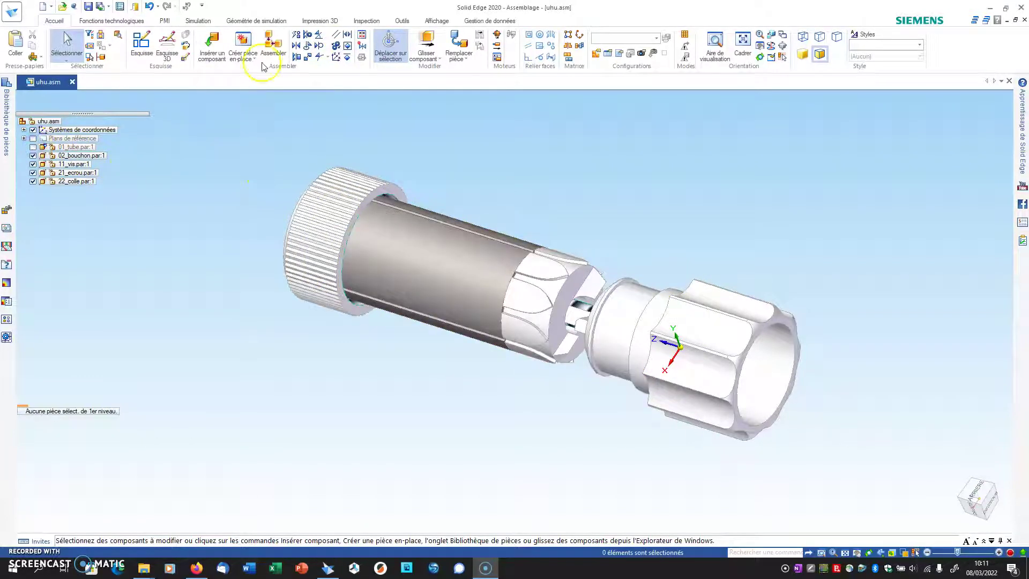
pyautogui.click(336, 46)
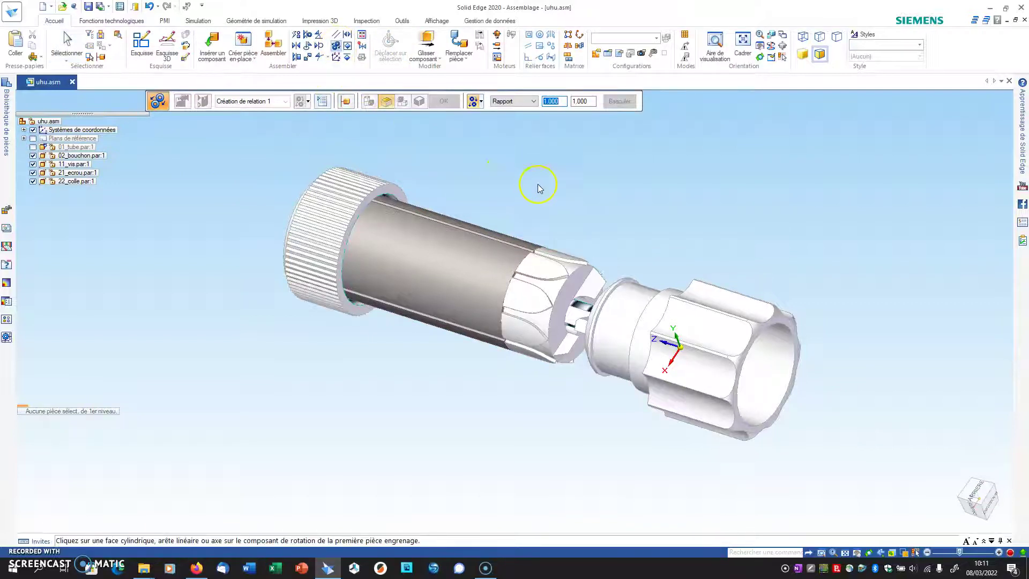
pyautogui.click(481, 102)
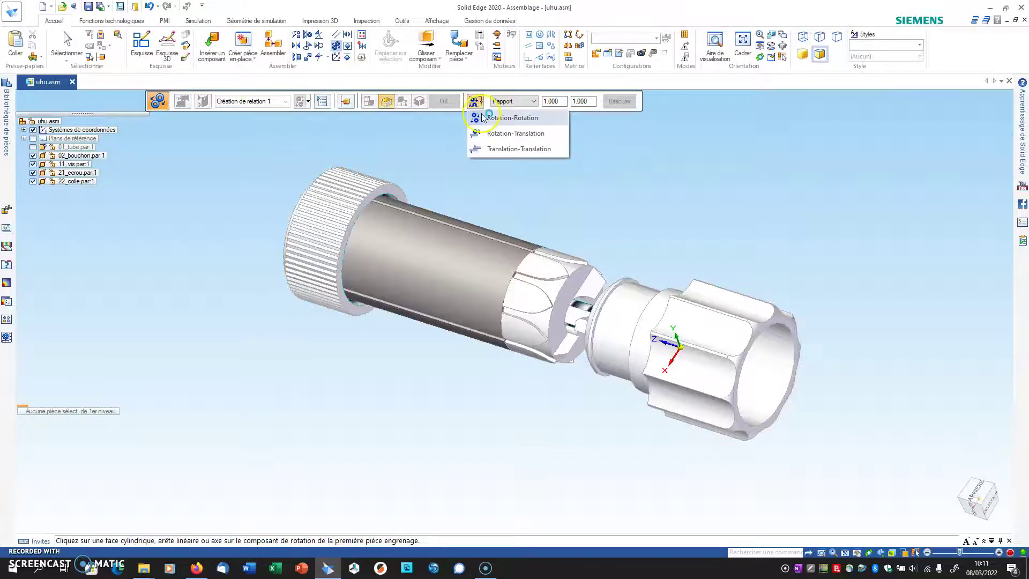
pyautogui.click(477, 119)
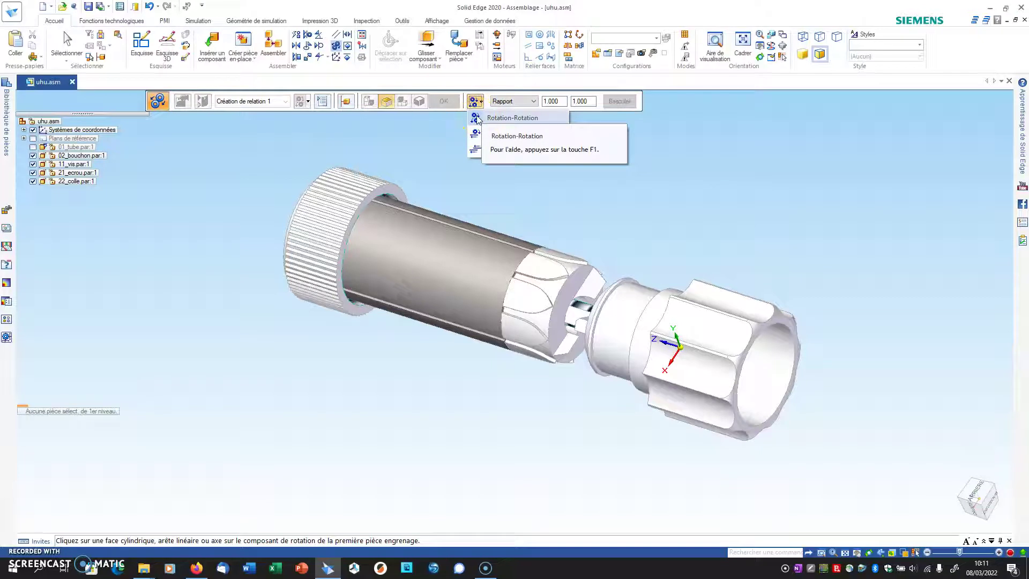
pyautogui.click(477, 137)
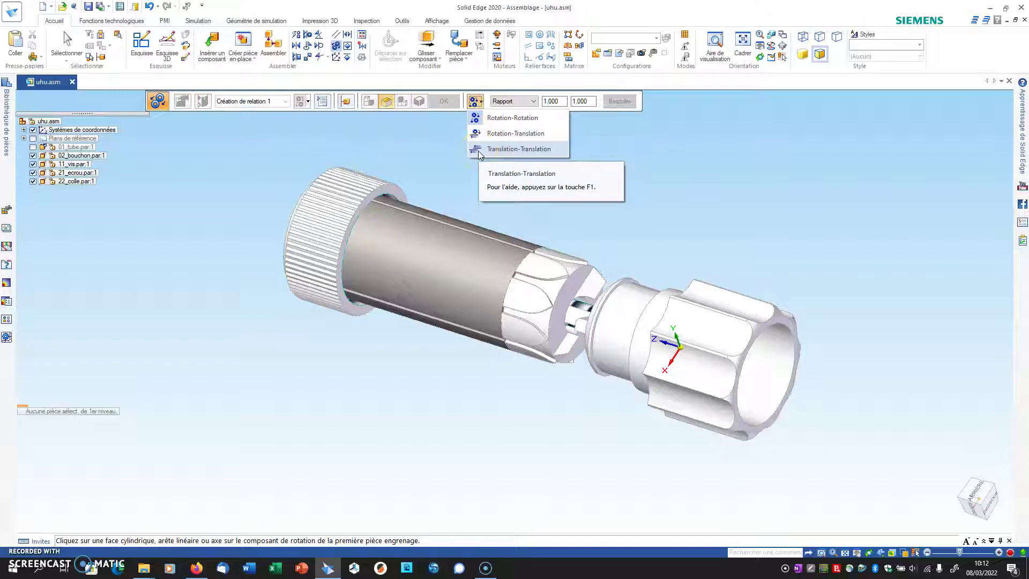
pyautogui.click(479, 137)
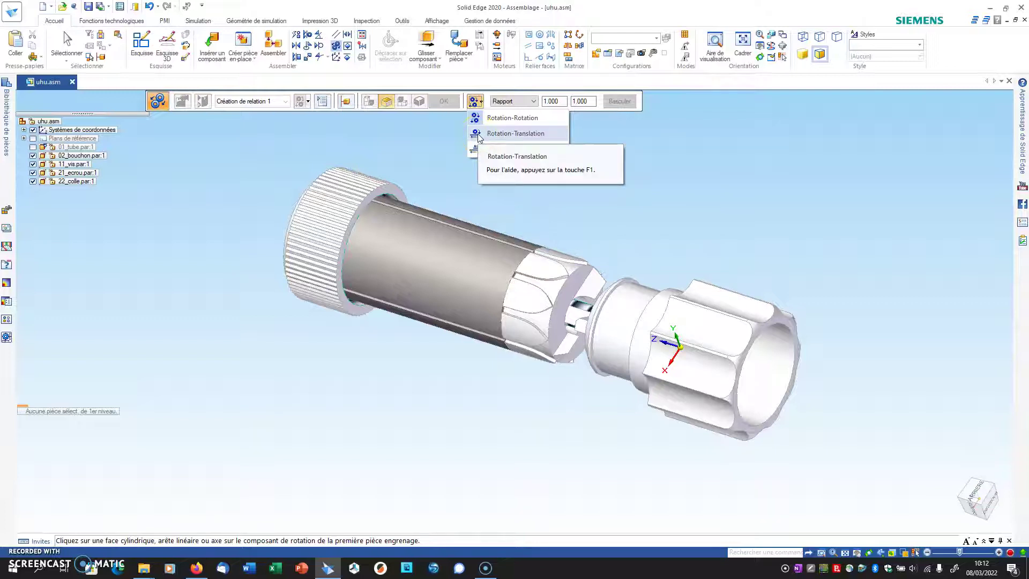
pyautogui.click(478, 137)
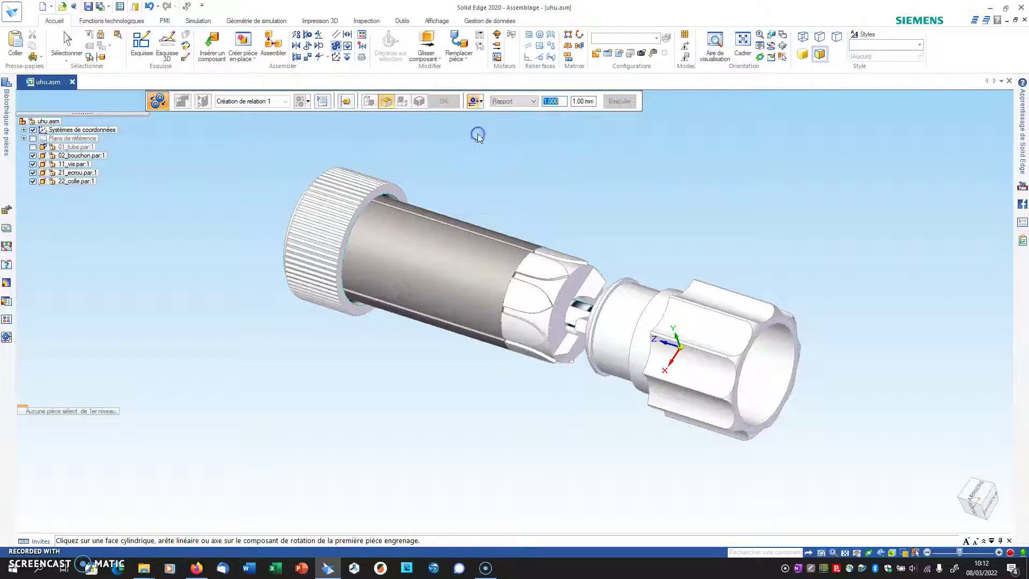
# Pick the screw (11_vis) shaft as the rotating component and a face of the nut (21_ecrou) as the translating component.
pyautogui.click(615, 202)
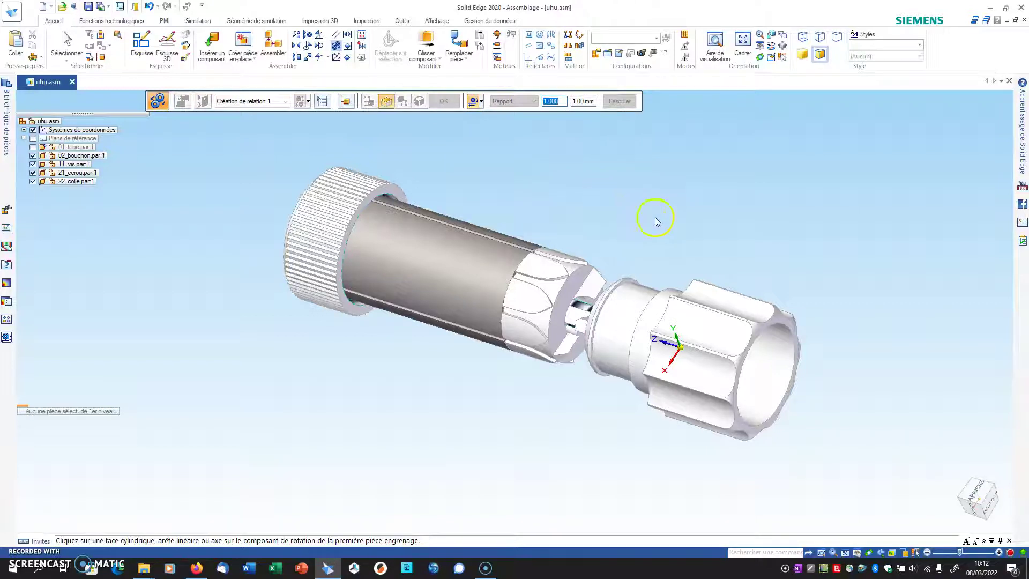
pyautogui.moveTo(646, 217); pyautogui.dragTo(684, 256, button='middle')
pyautogui.click(608, 312)
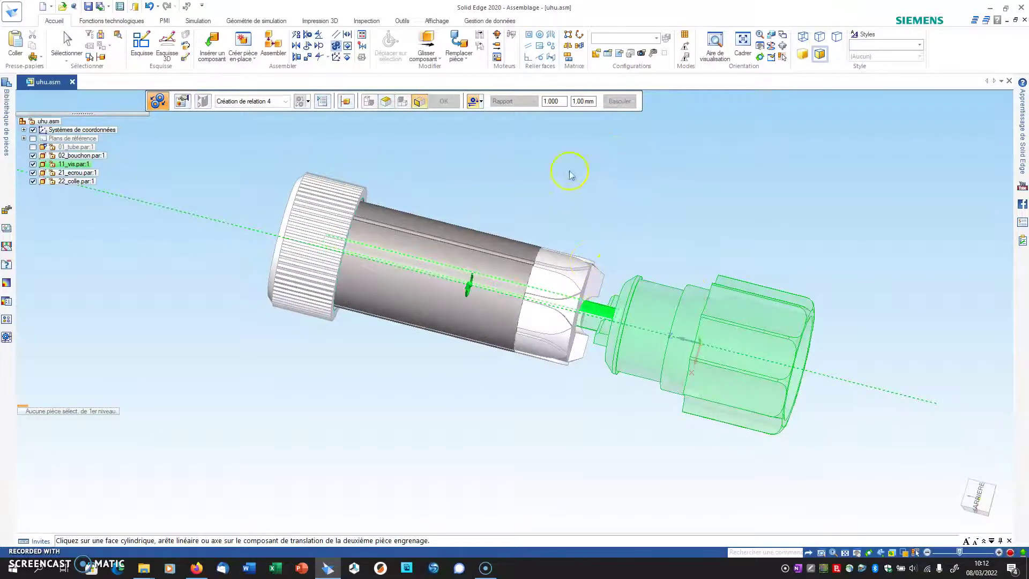
pyautogui.moveTo(579, 160); pyautogui.dragTo(555, 160, button='middle')
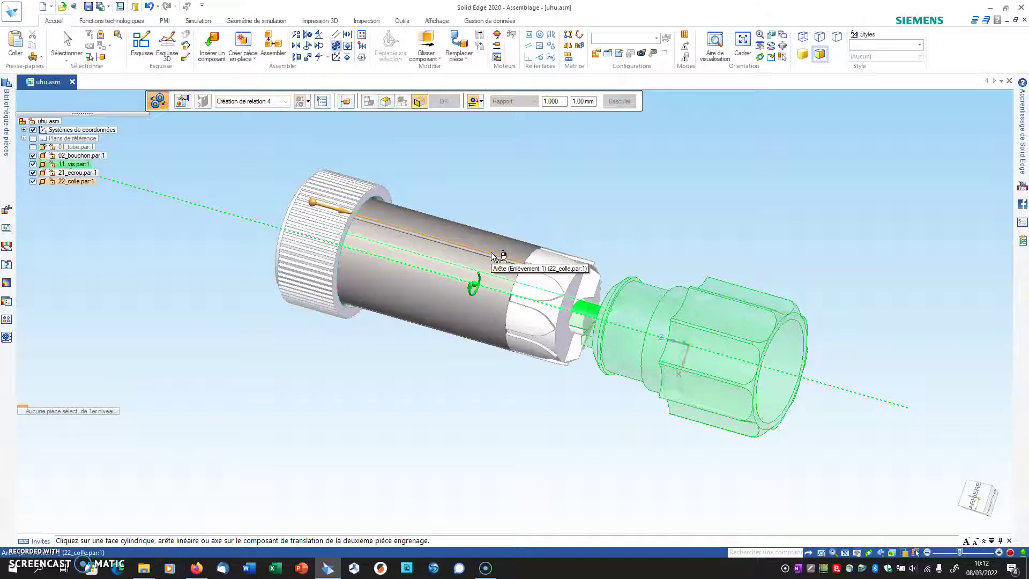
pyautogui.click(569, 277)
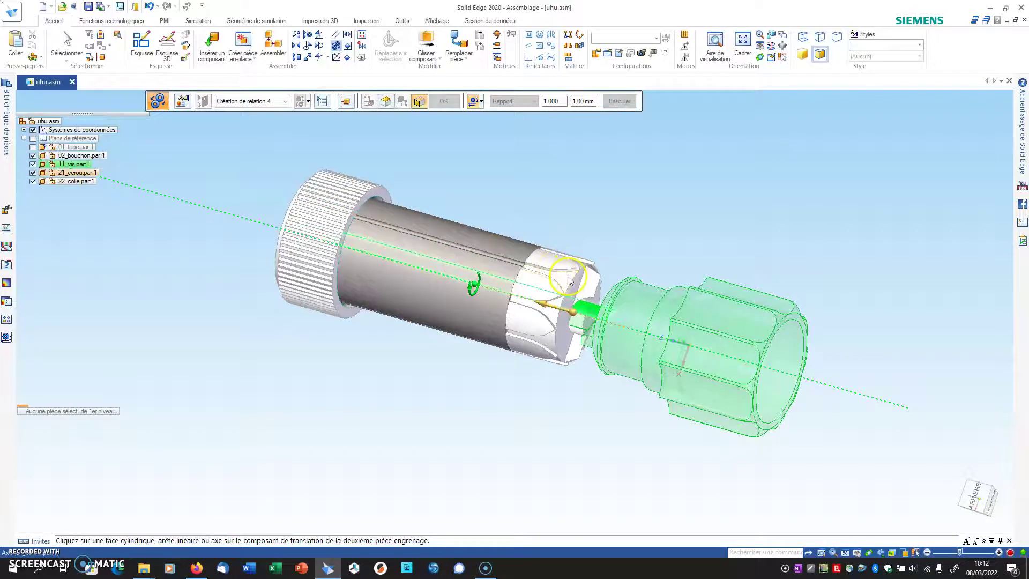
pyautogui.click(569, 277)
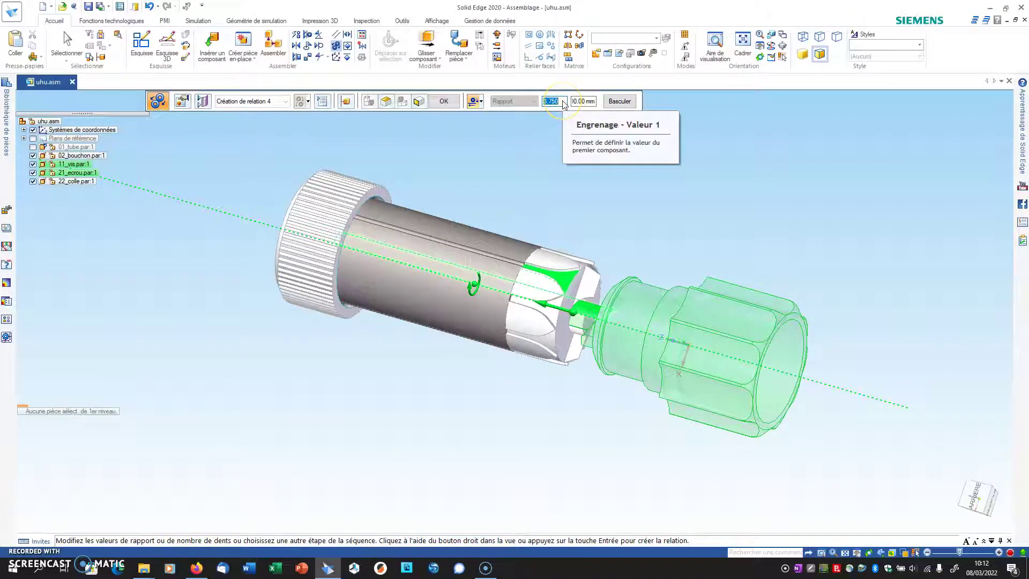
# Set the gear relation's values to 1 and 3 mm, and create it between the screw and the nut.
pyautogui.write('1')
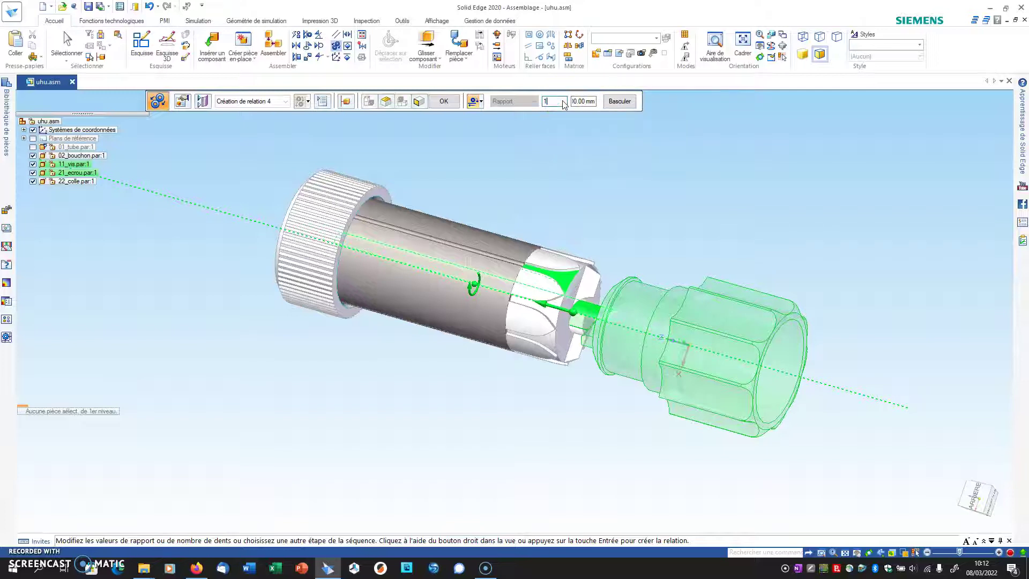
pyautogui.click(583, 102)
pyautogui.write('3')
pyautogui.click(449, 102)
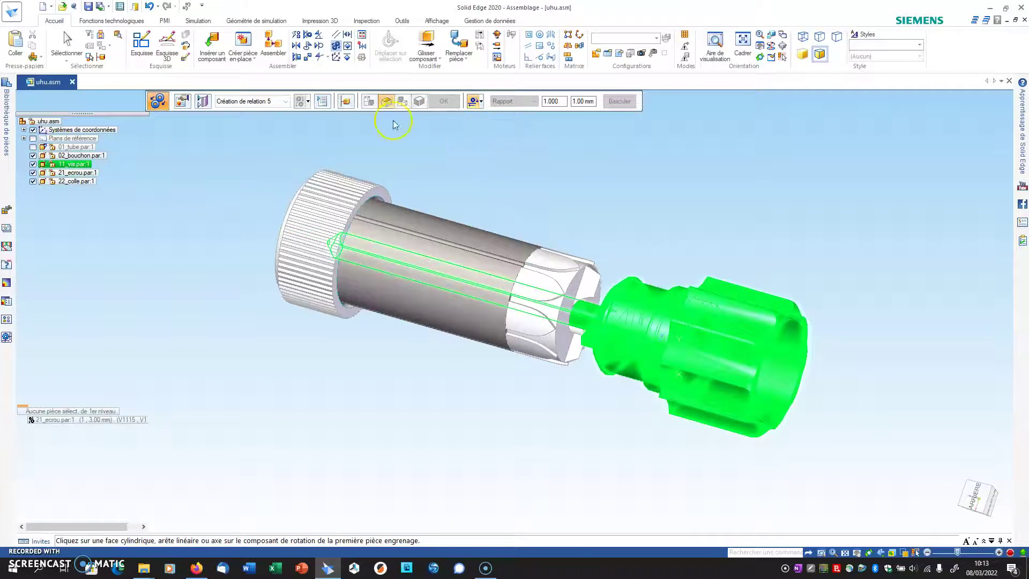
pyautogui.click(68, 45)
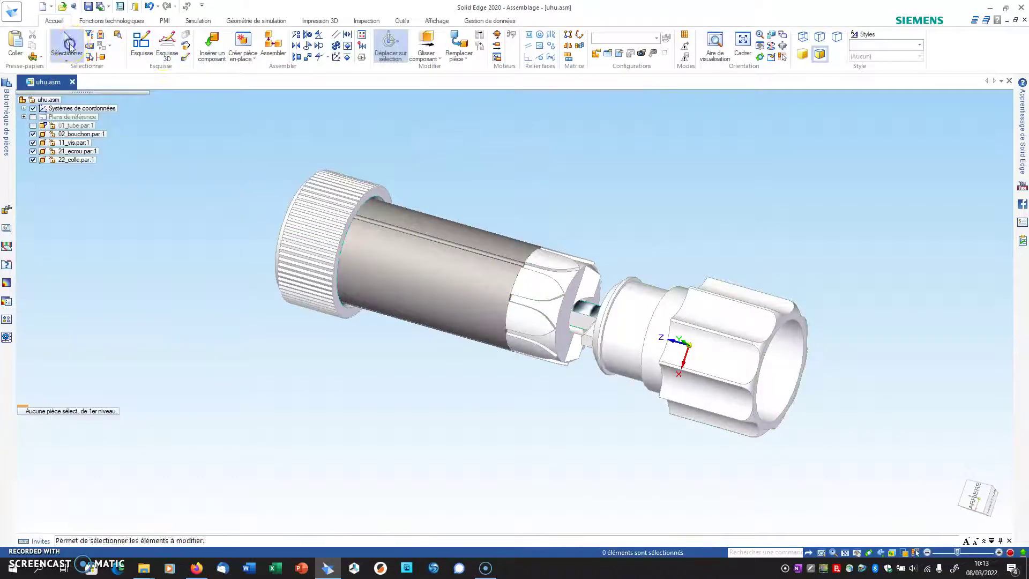
# Test the relation with Drag Component, keeping the analysis off and rotating the screw (11_vis) back and forth.
pyautogui.click(427, 47)
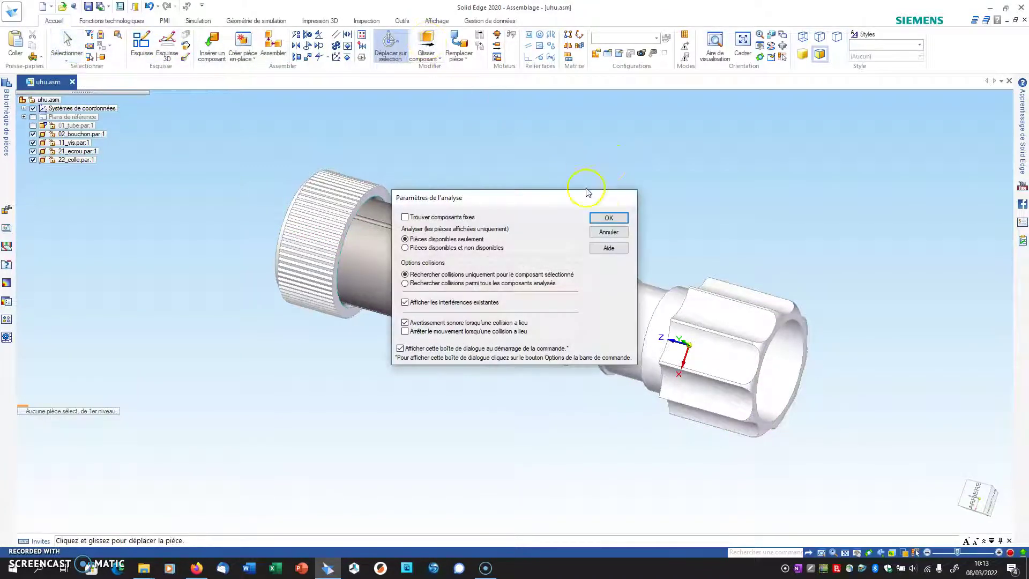
pyautogui.click(608, 218)
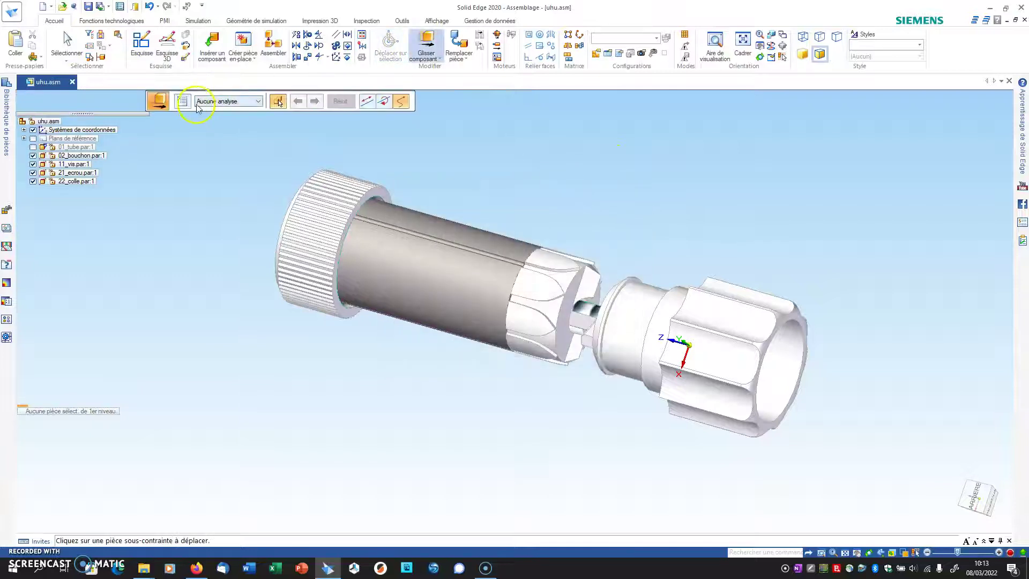
pyautogui.click(211, 102)
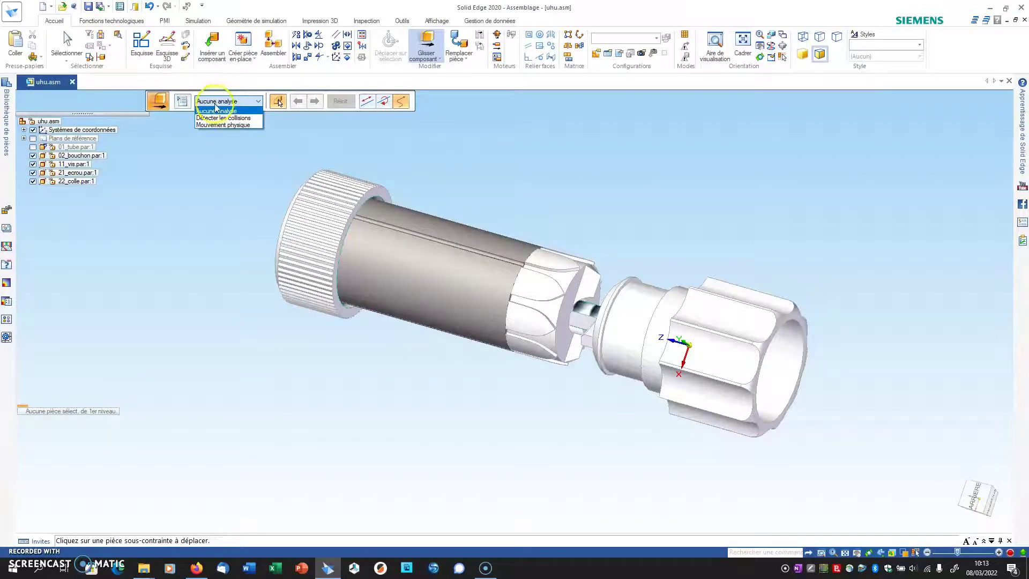
pyautogui.click(216, 110)
pyautogui.moveTo(723, 303); pyautogui.dragTo(826, 473)
pyautogui.moveTo(827, 473); pyautogui.dragTo(742, 464, button='middle')
pyautogui.moveTo(636, 301); pyautogui.dragTo(686, 400)
pyautogui.moveTo(675, 260); pyautogui.dragTo(756, 279, button='middle')
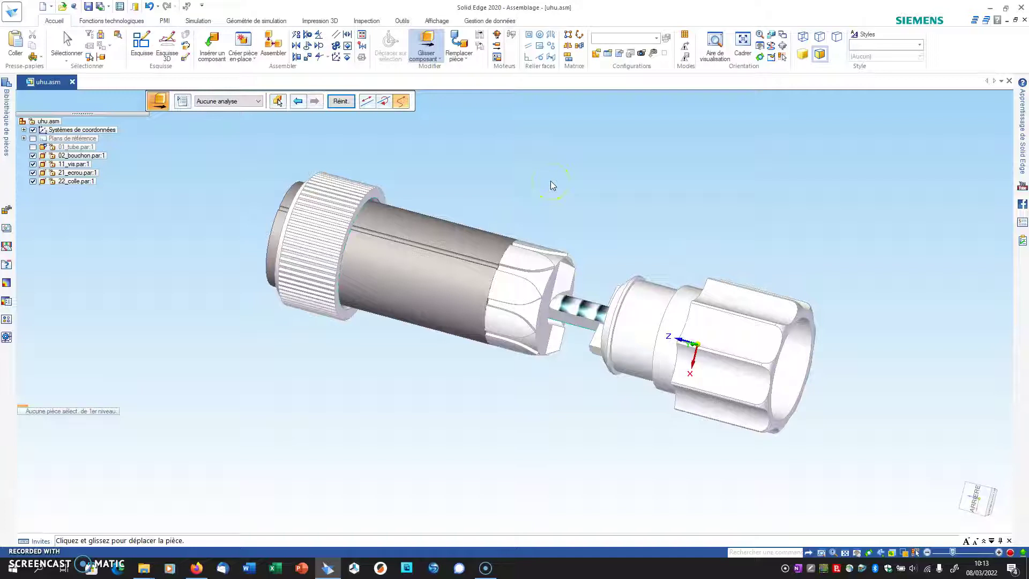
pyautogui.click(732, 304)
pyautogui.moveTo(729, 343); pyautogui.dragTo(780, 426)
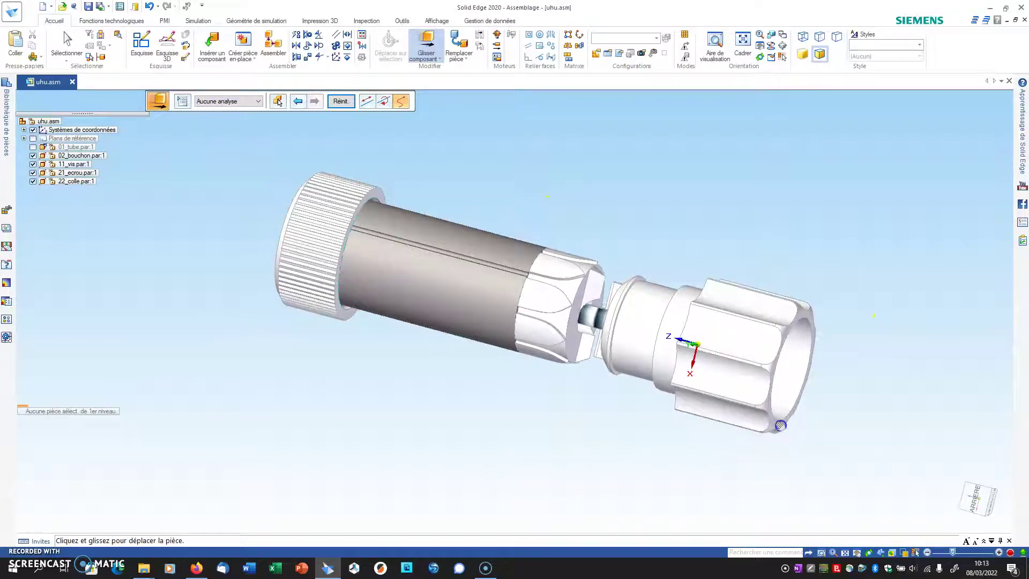
pyautogui.click(225, 101)
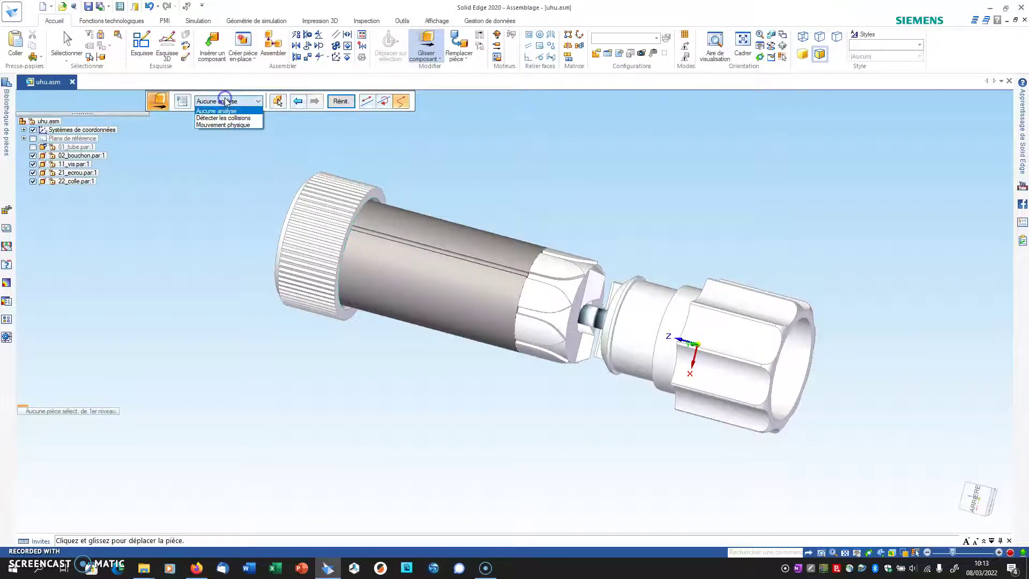
pyautogui.click(223, 125)
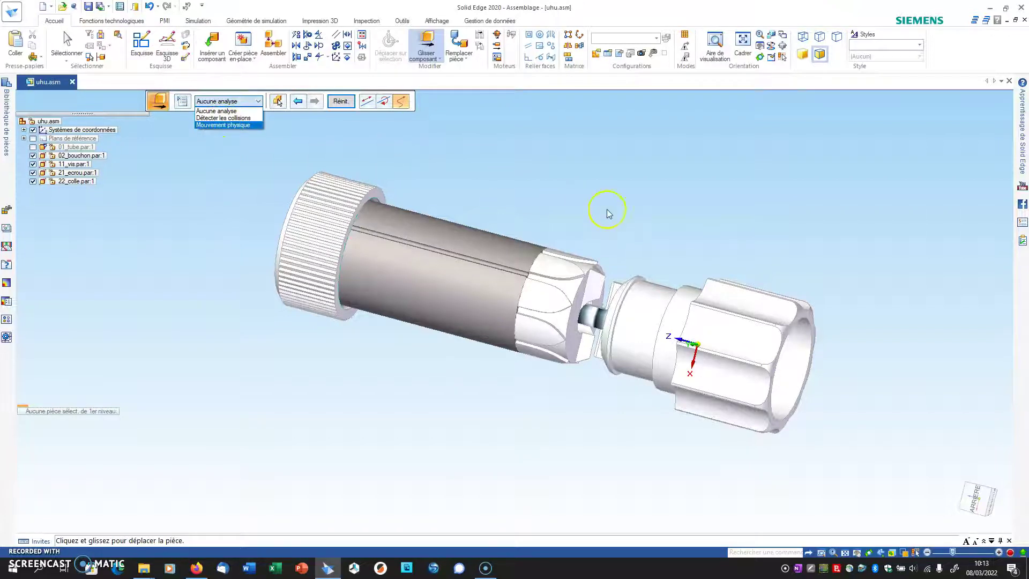
pyautogui.click(632, 240)
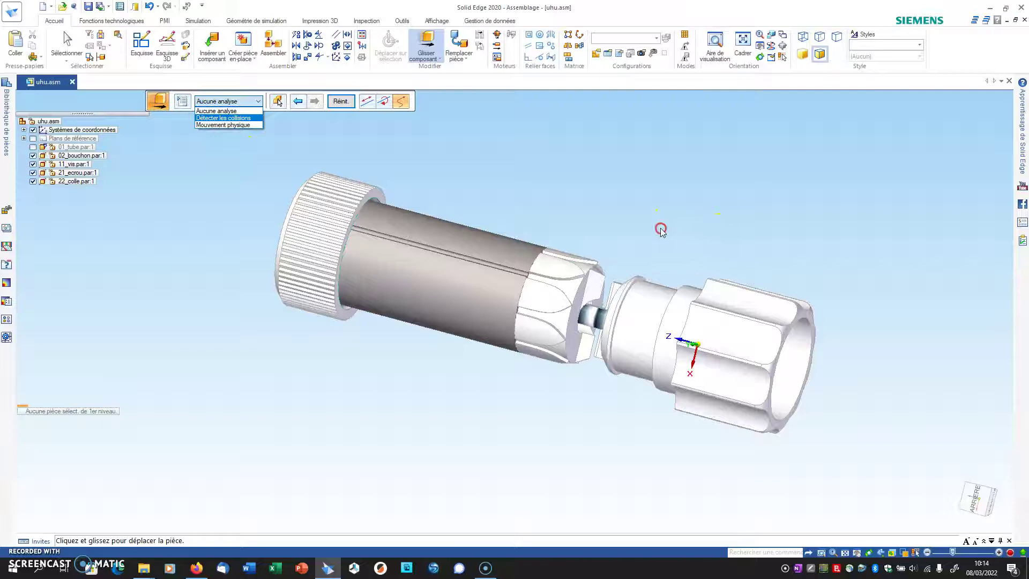
pyautogui.click(680, 229)
pyautogui.press('Escape')
# Restart Drag Component with the default analysis settings and rotate the screw's knob once more.
pyautogui.moveTo(733, 218); pyautogui.dragTo(705, 193, button='middle')
pyautogui.click(682, 283)
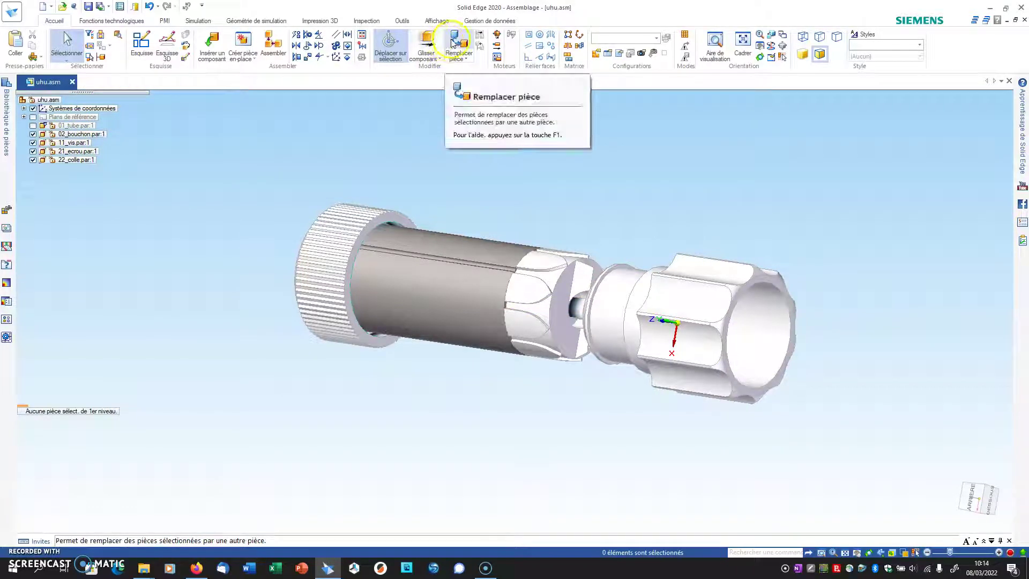
pyautogui.click(431, 43)
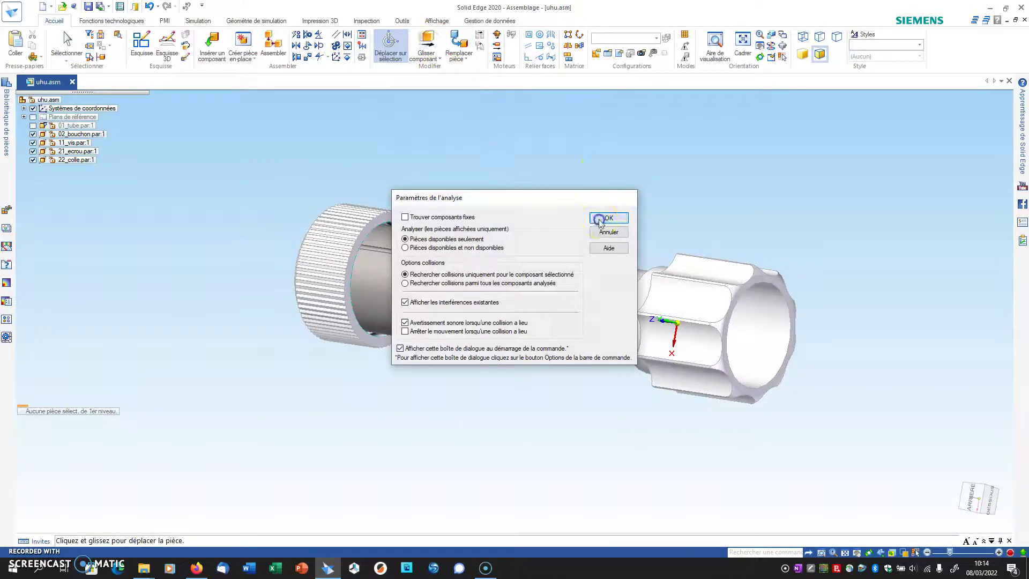
pyautogui.click(600, 221)
pyautogui.moveTo(735, 284); pyautogui.dragTo(789, 258)
pyautogui.moveTo(734, 193); pyautogui.dragTo(763, 215, button='middle')
pyautogui.press('Escape')
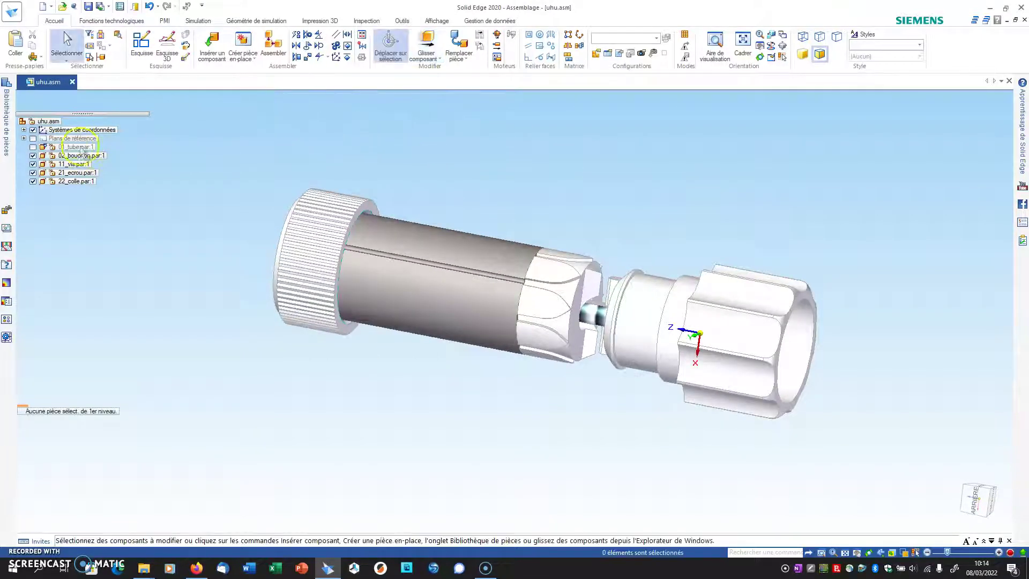
# Keep the tube hidden and restart Drag Component with the analysis mode set to physical motion (Mouvement physique).
pyautogui.click(32, 148)
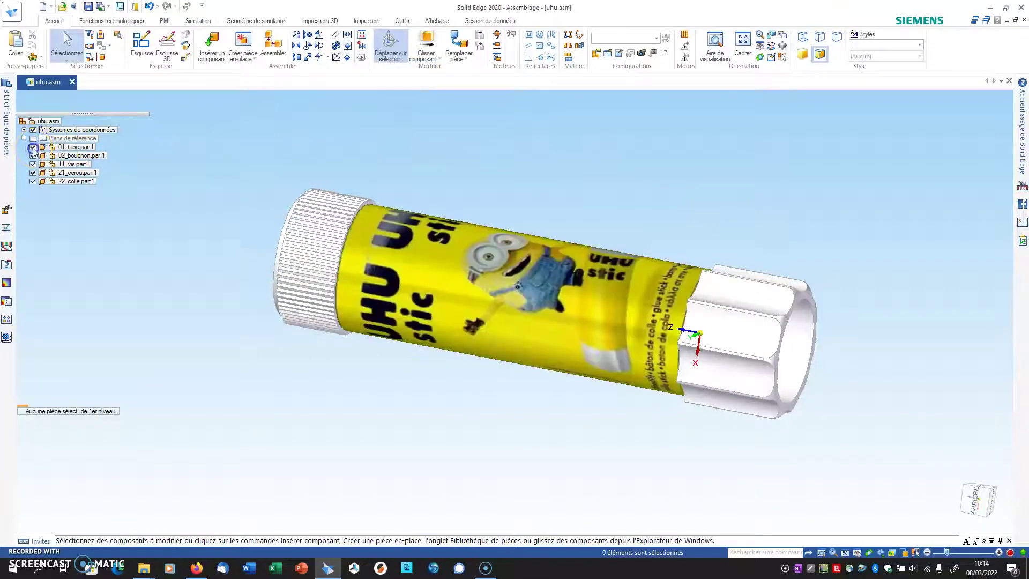
pyautogui.click(33, 147)
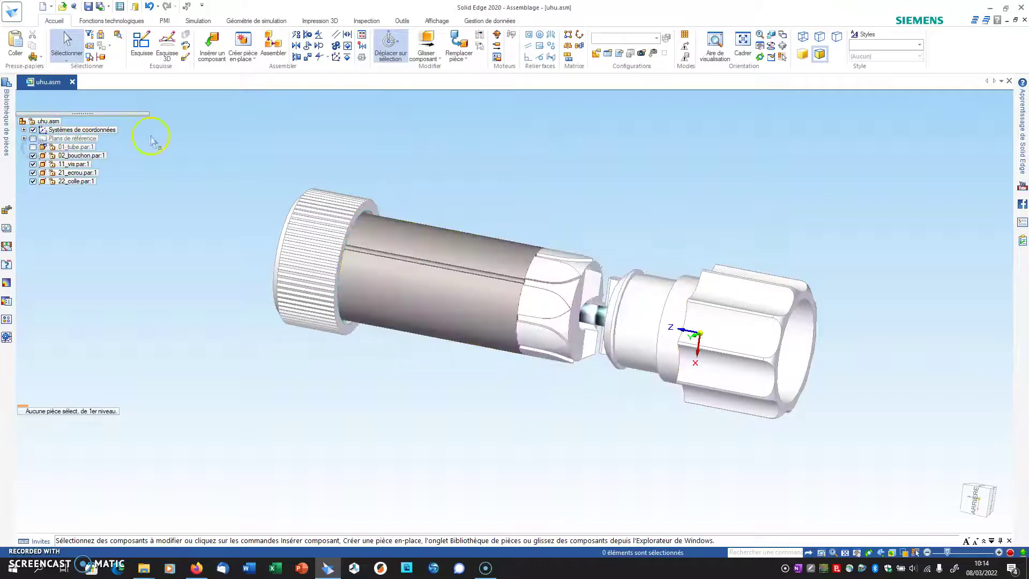
pyautogui.click(427, 44)
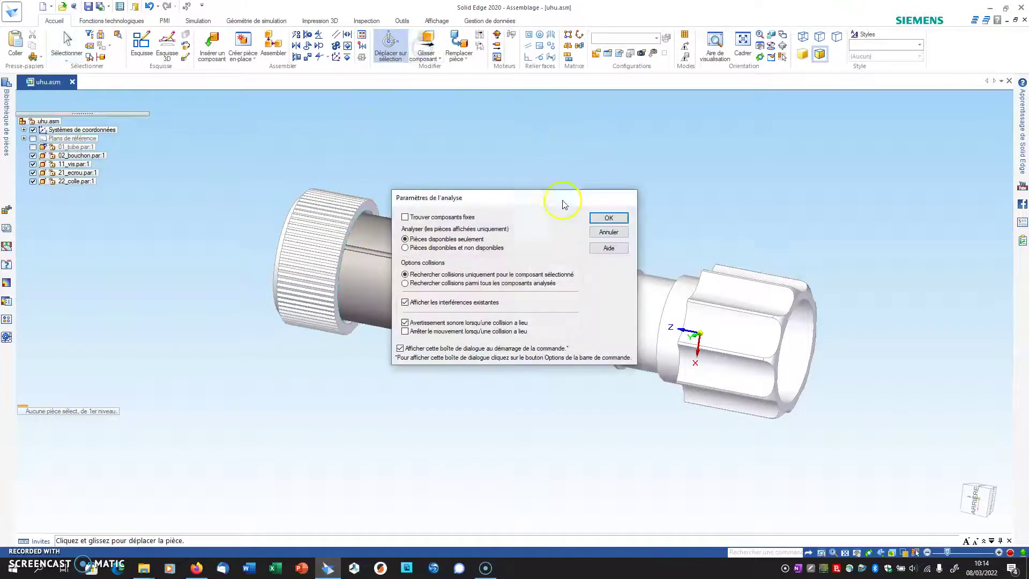
pyautogui.click(600, 217)
pyautogui.click(254, 101)
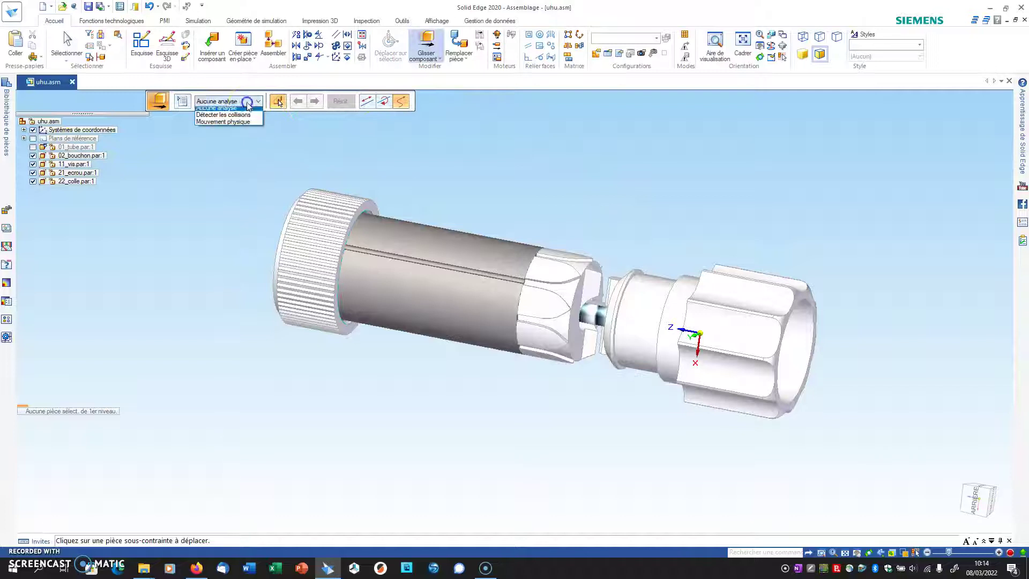
pyautogui.click(240, 125)
# Rotate the screw's knob in both directions under physical motion to drive the nut along it.
pyautogui.moveTo(855, 363); pyautogui.dragTo(813, 395, button='middle')
pyautogui.moveTo(626, 329); pyautogui.dragTo(719, 307)
pyautogui.moveTo(732, 431); pyautogui.dragTo(584, 435)
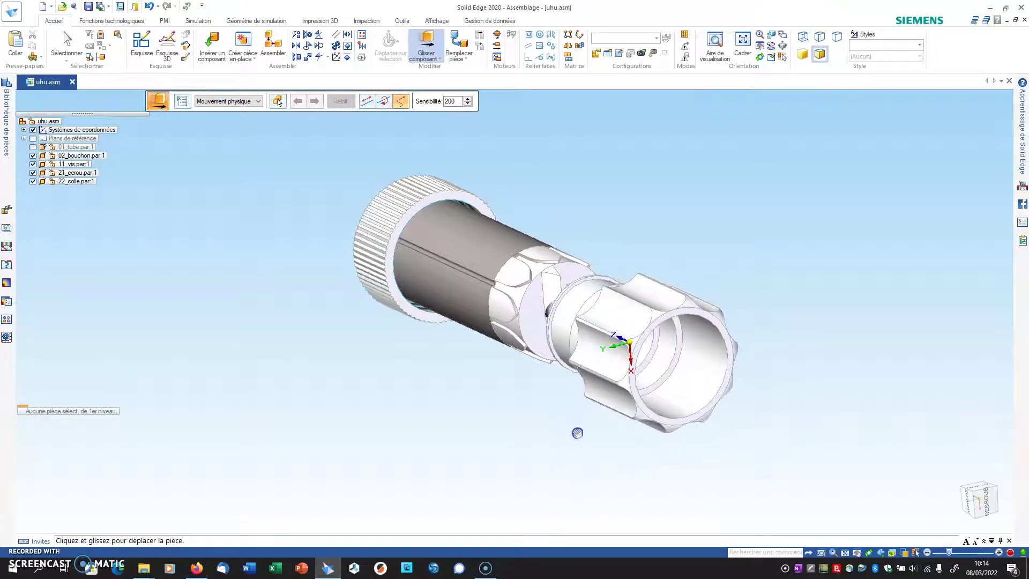
pyautogui.moveTo(703, 300); pyautogui.dragTo(625, 330)
pyautogui.moveTo(687, 164)
pyautogui.mouseDown(button='middle')
pyautogui.moveTo(751, 168)
pyautogui.moveTo(702, 161)
pyautogui.mouseUp(button='middle')
pyautogui.moveTo(706, 310); pyautogui.dragTo(782, 356)
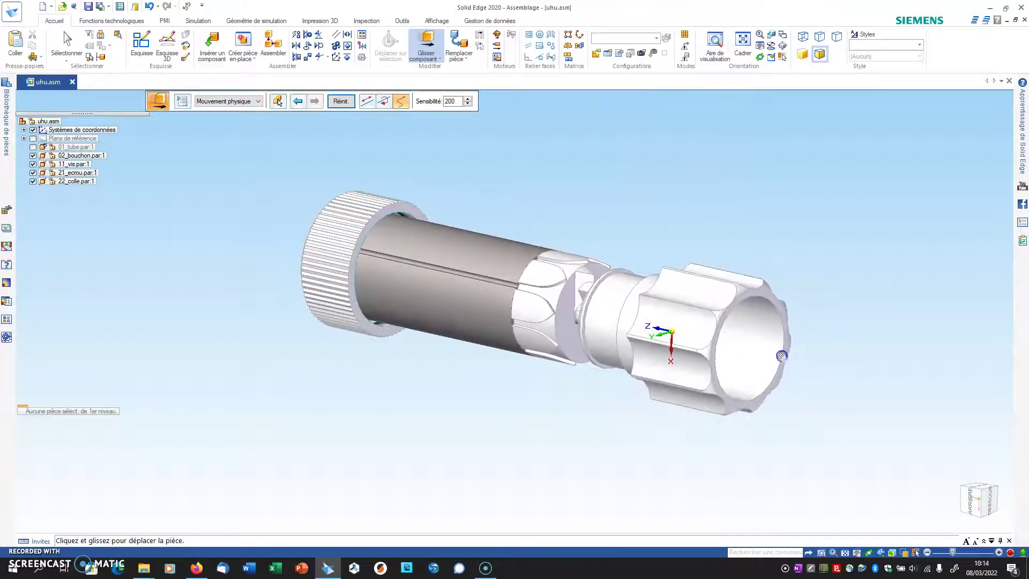
pyautogui.moveTo(703, 243); pyautogui.dragTo(722, 238, button='middle')
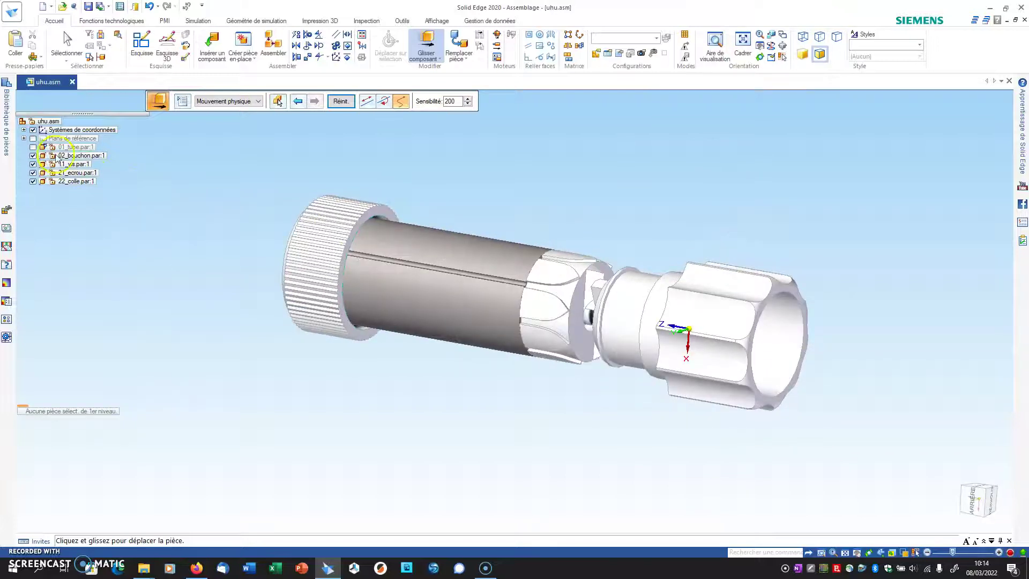
# Show the 01_tube part again and leave the Drag Component command.
pyautogui.click(33, 147)
pyautogui.moveTo(599, 220); pyautogui.dragTo(637, 229, button='middle')
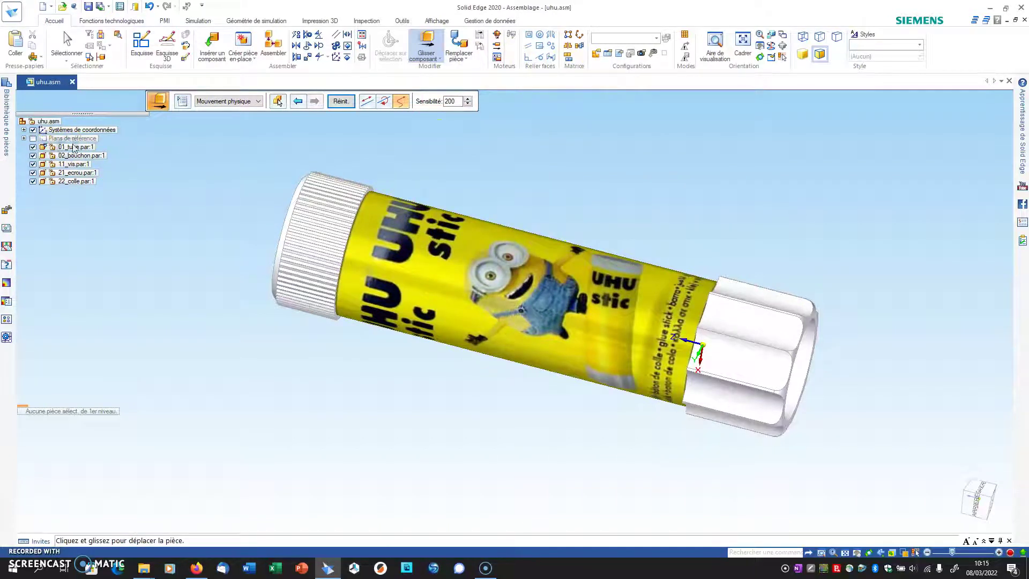
pyautogui.click(67, 43)
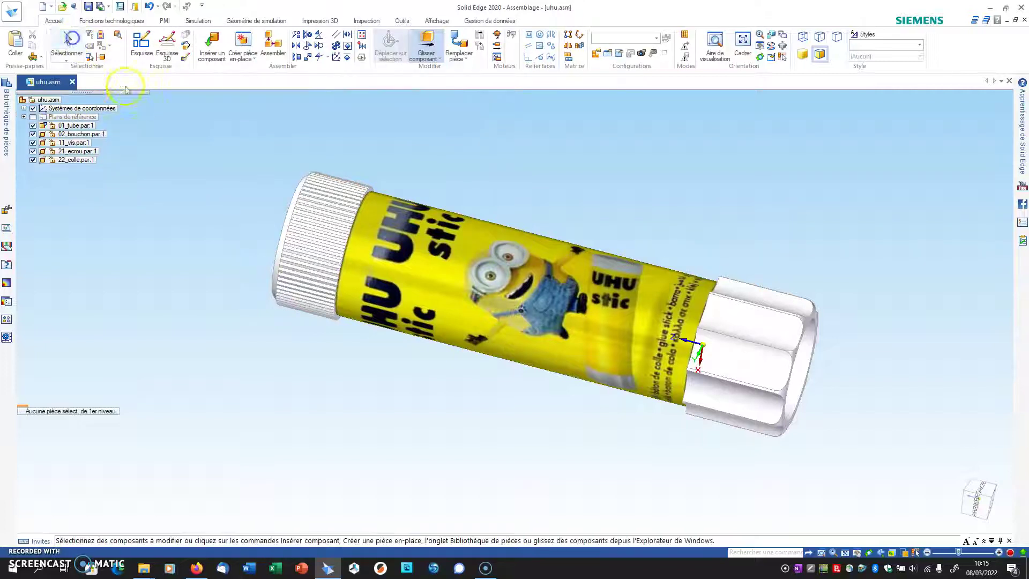
# Override the face style of the 01_tube part with Jaune (transparent) and deselect it to view the inside of the assembly.
pyautogui.click(77, 125)
pyautogui.click(437, 20)
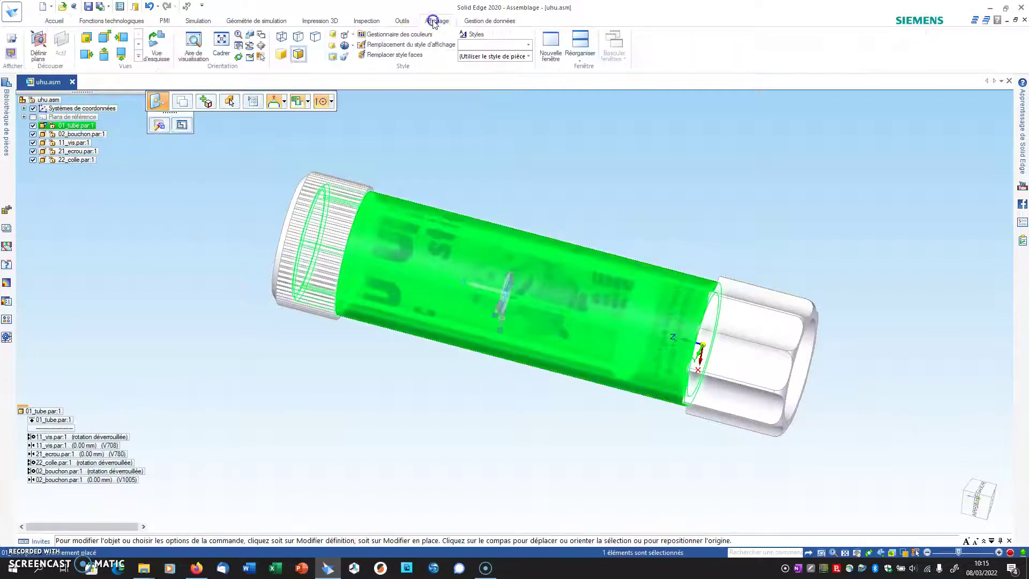
pyautogui.click(492, 57)
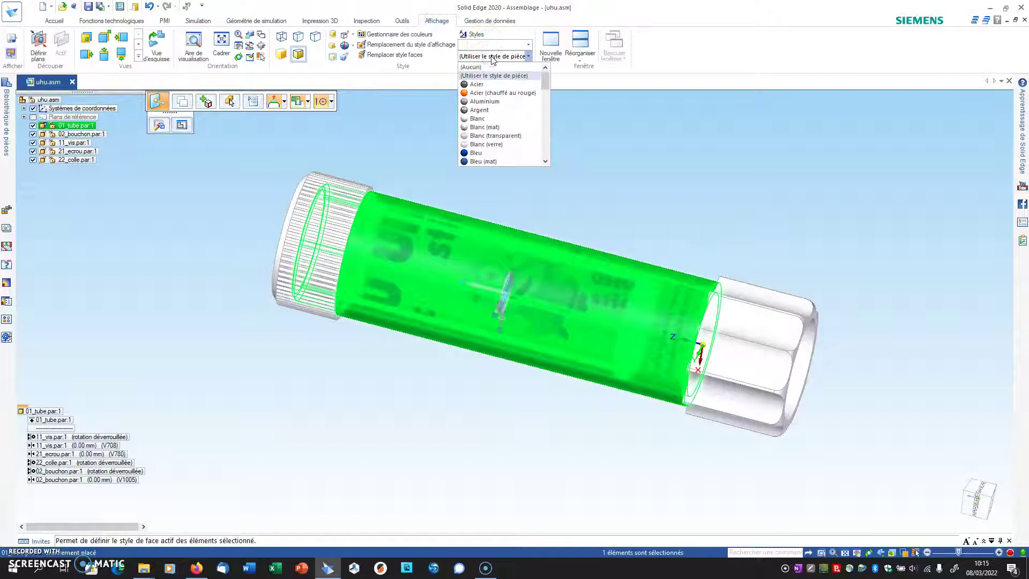
pyautogui.scroll(-1, 504, 115)
pyautogui.scroll(-6, 507, 117)
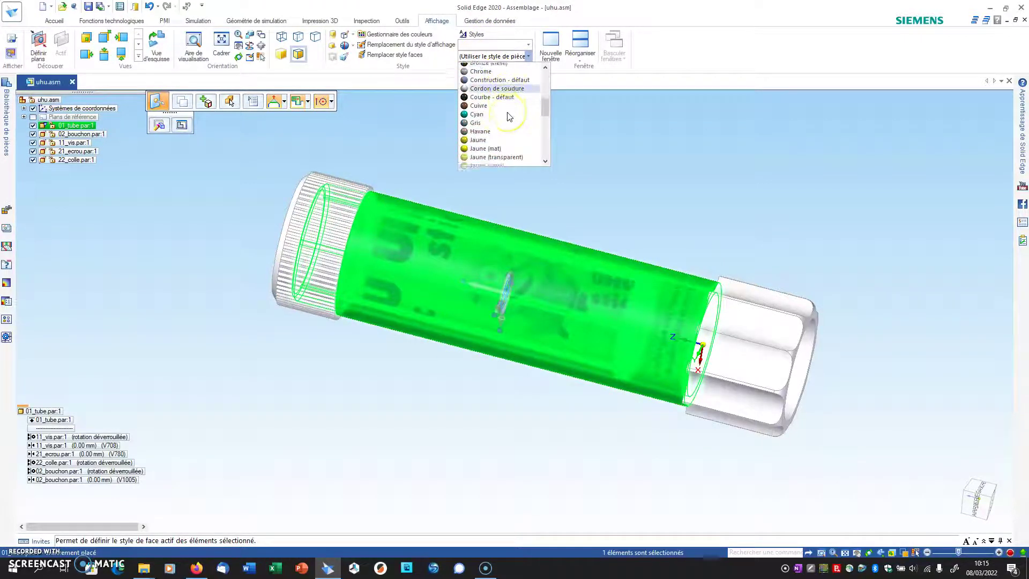
pyautogui.click(509, 151)
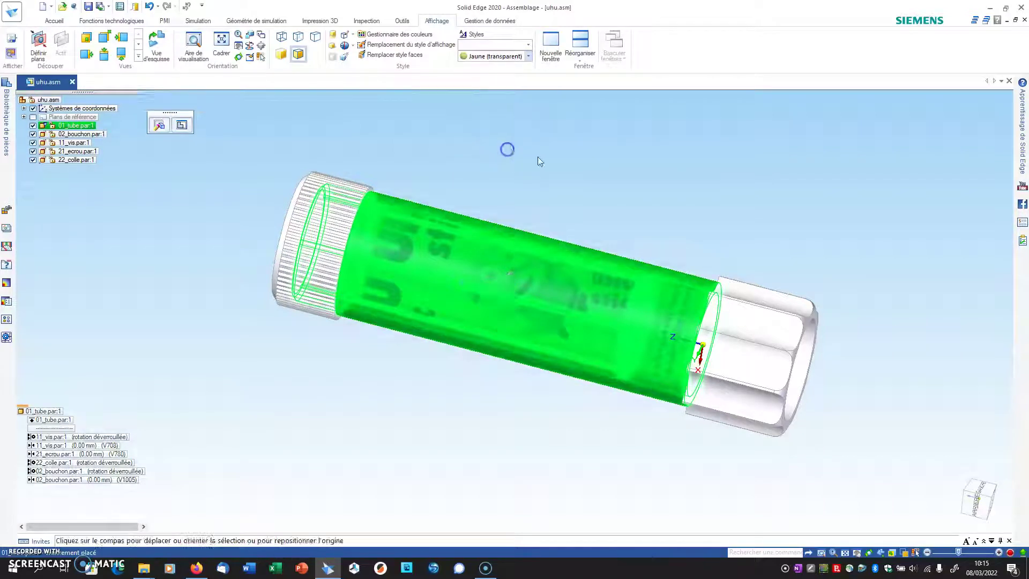
pyautogui.click(667, 177)
pyautogui.moveTo(668, 177); pyautogui.dragTo(693, 167, button='middle')
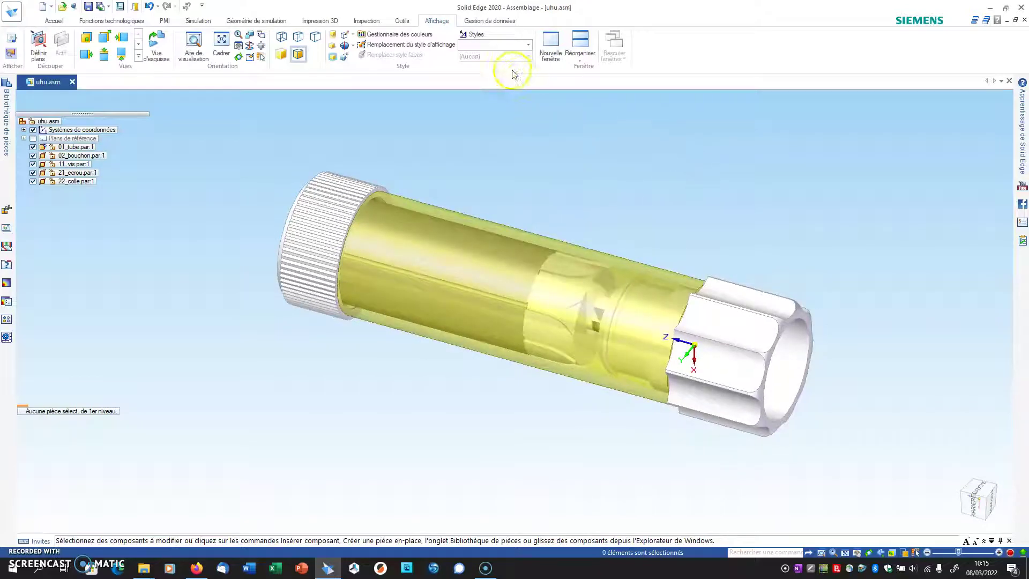
# Set the face style of the 01_tube part back to the part's own style (Utiliser le style de pièce).
pyautogui.click(70, 147)
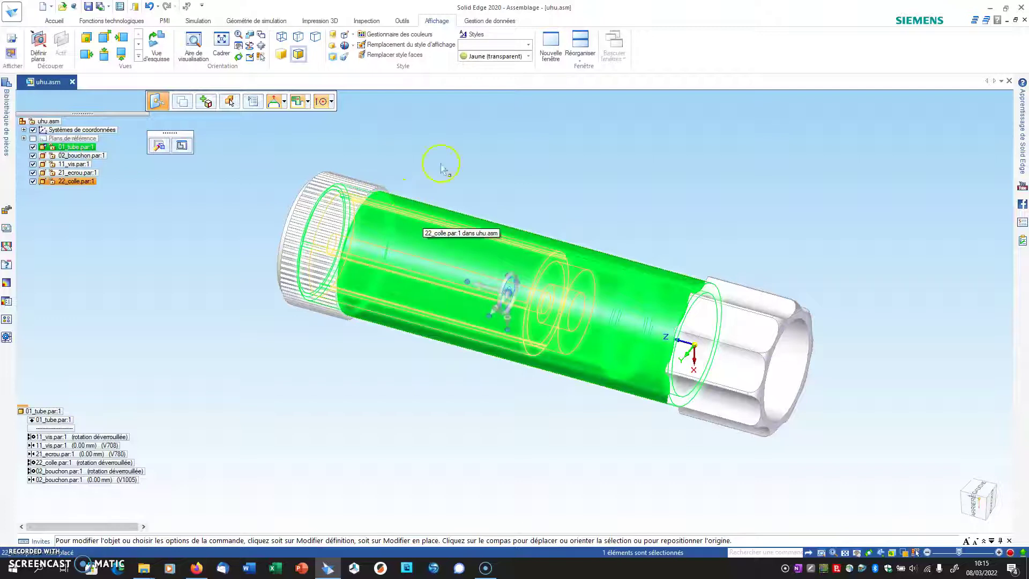
pyautogui.click(489, 57)
pyautogui.moveTo(545, 104); pyautogui.dragTo(544, 65)
pyautogui.click(523, 75)
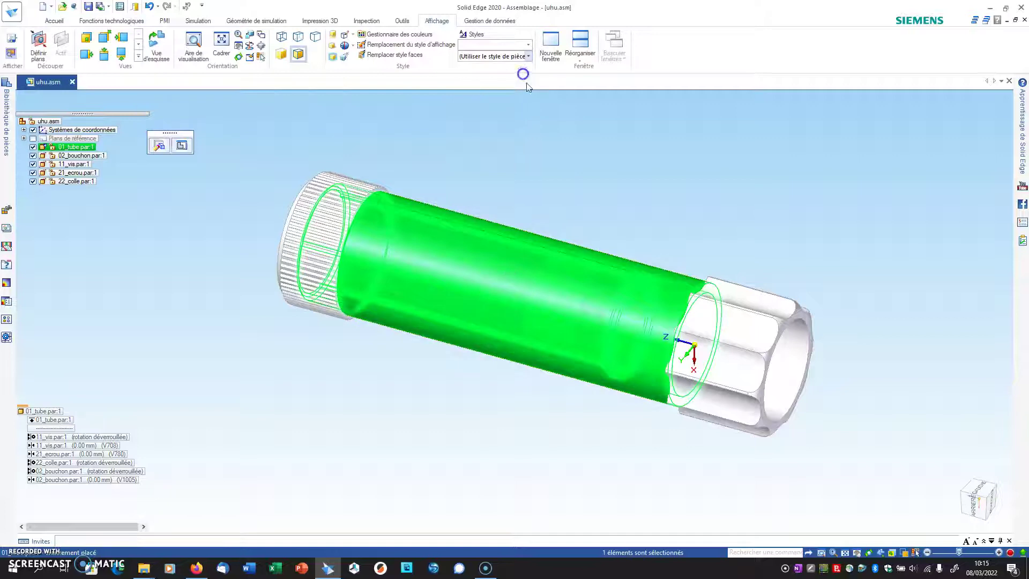